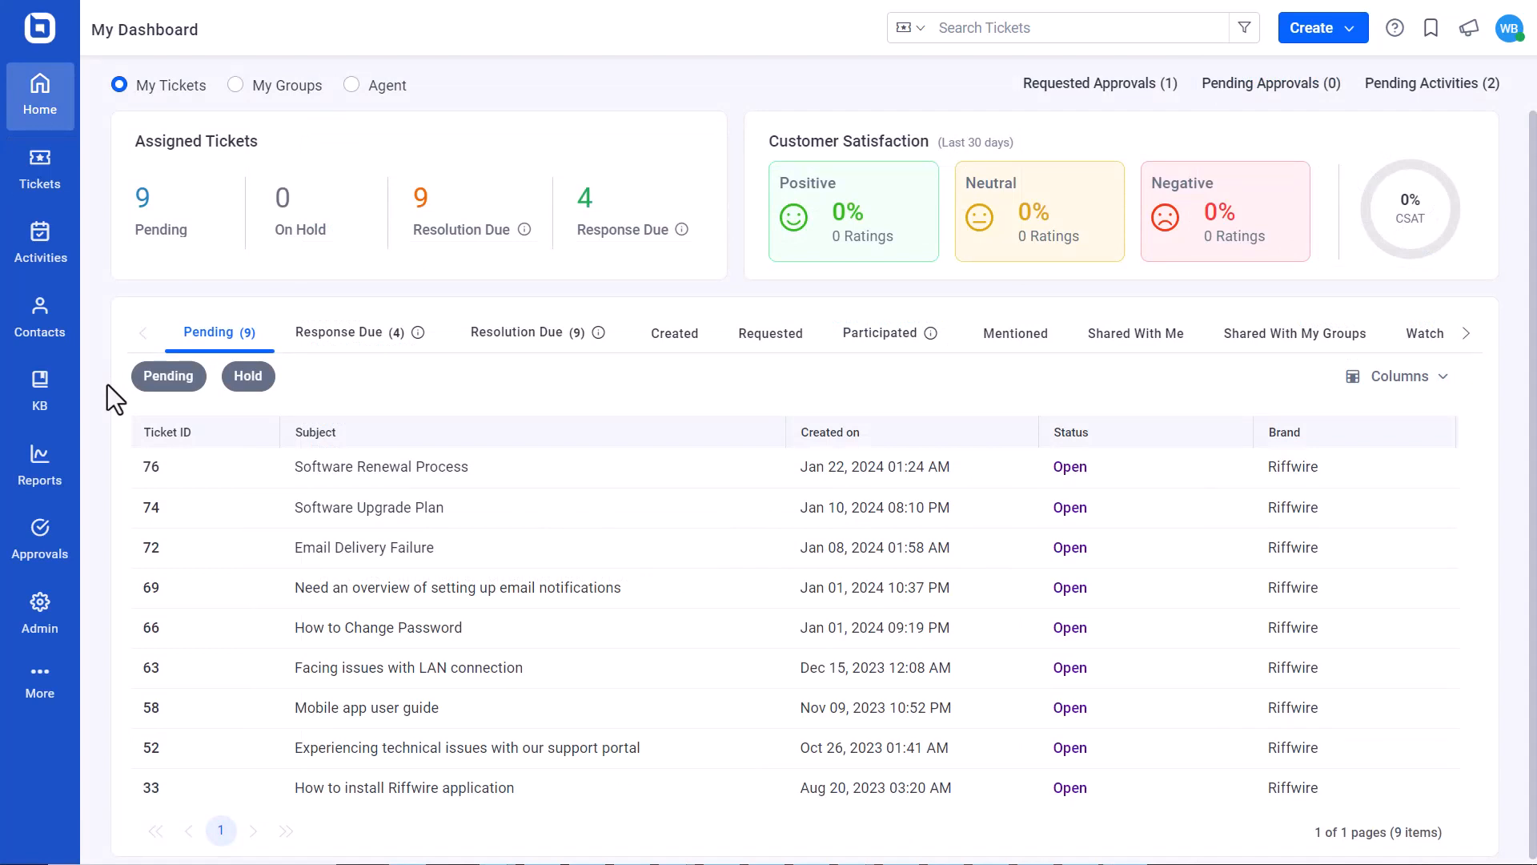
Start a new contact from the contacts list and enter the contact's full name and email address
mouse_move(64, 332)
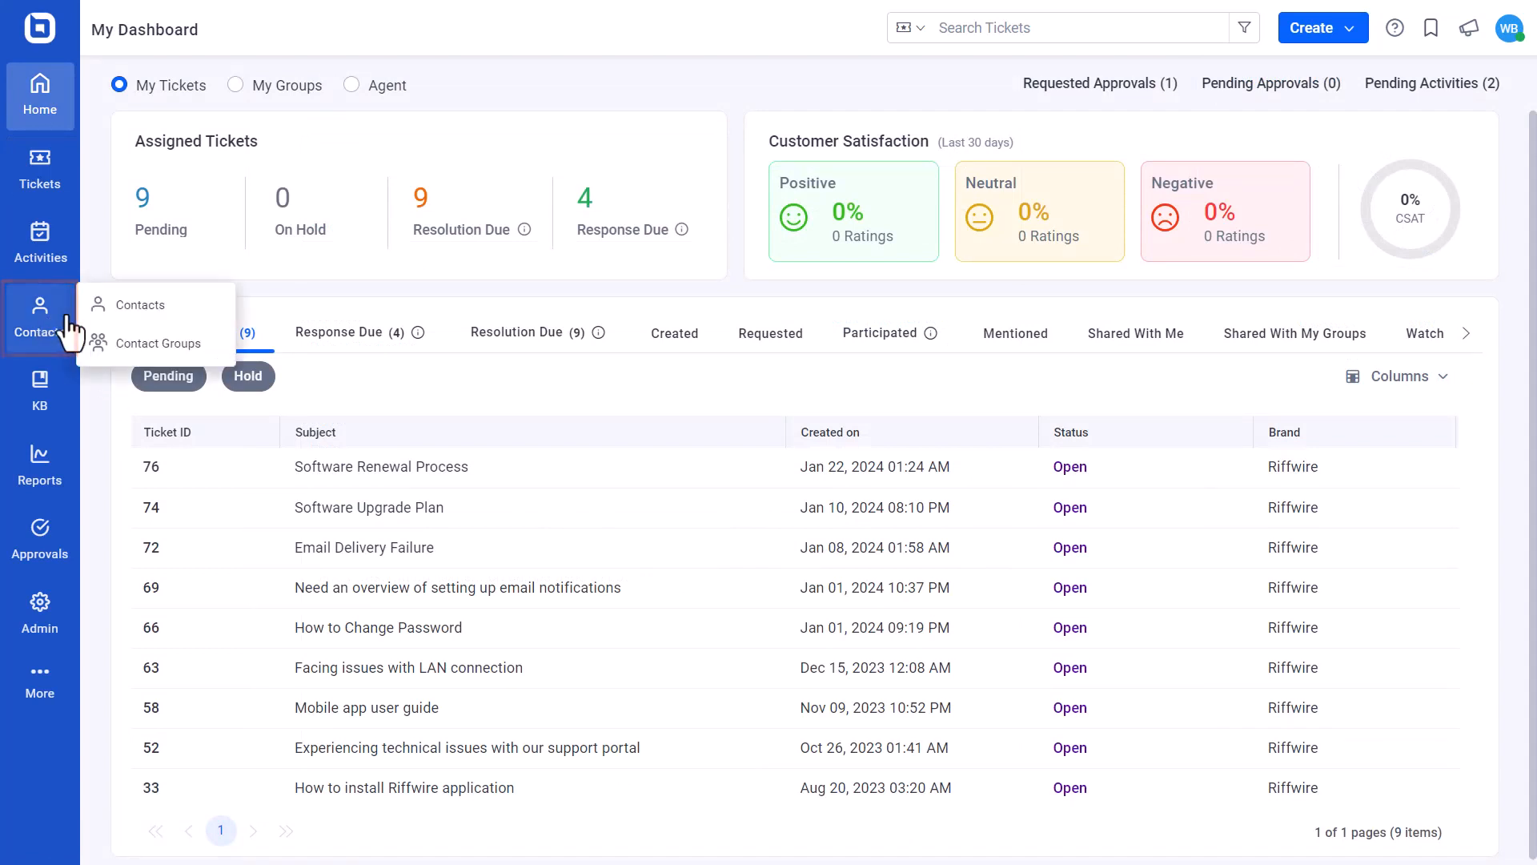
click(136, 304)
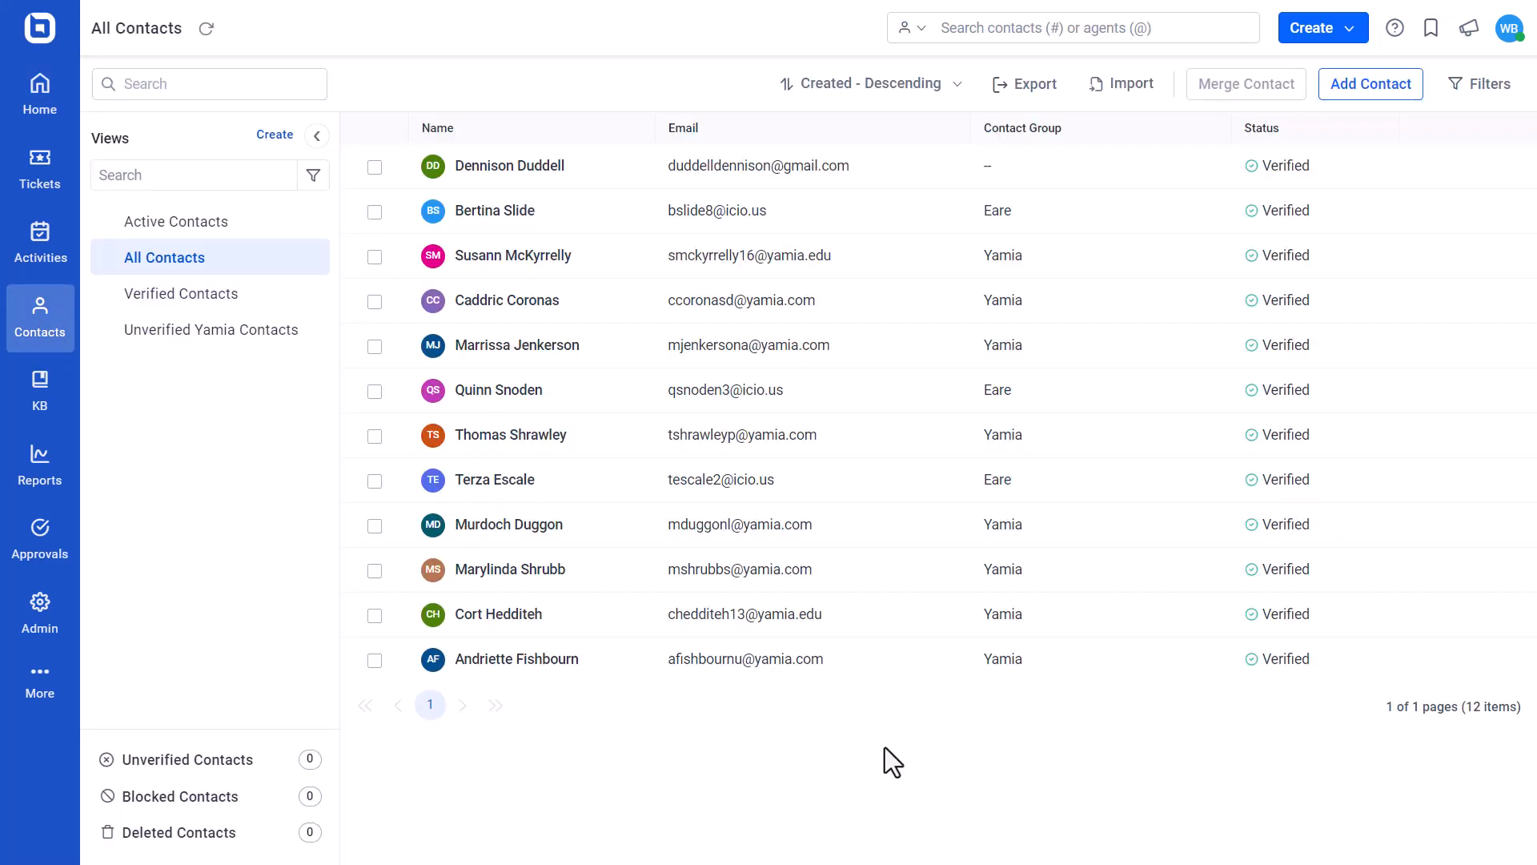
click(1333, 90)
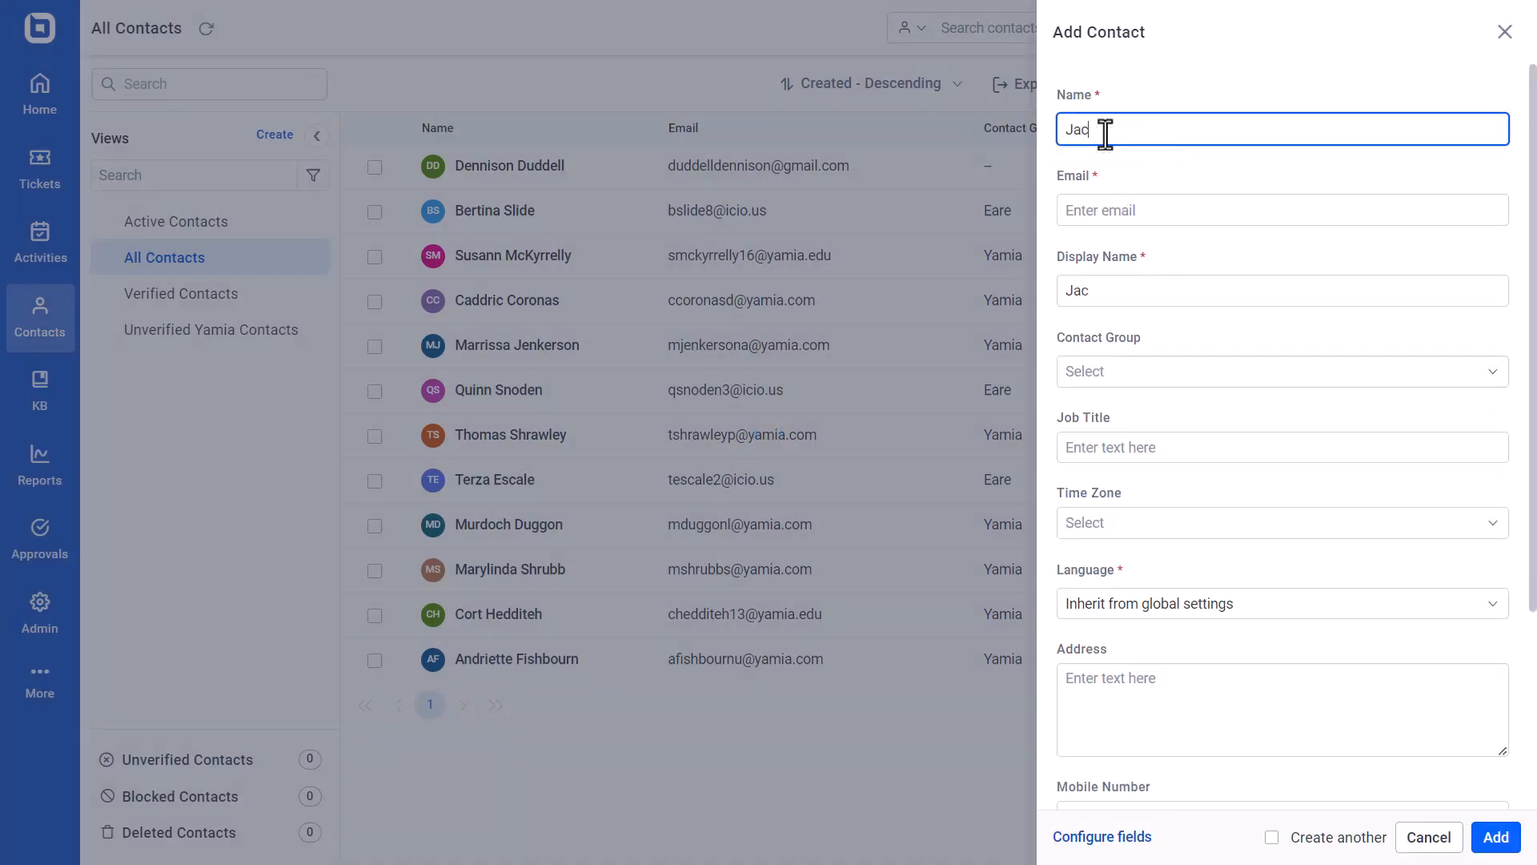
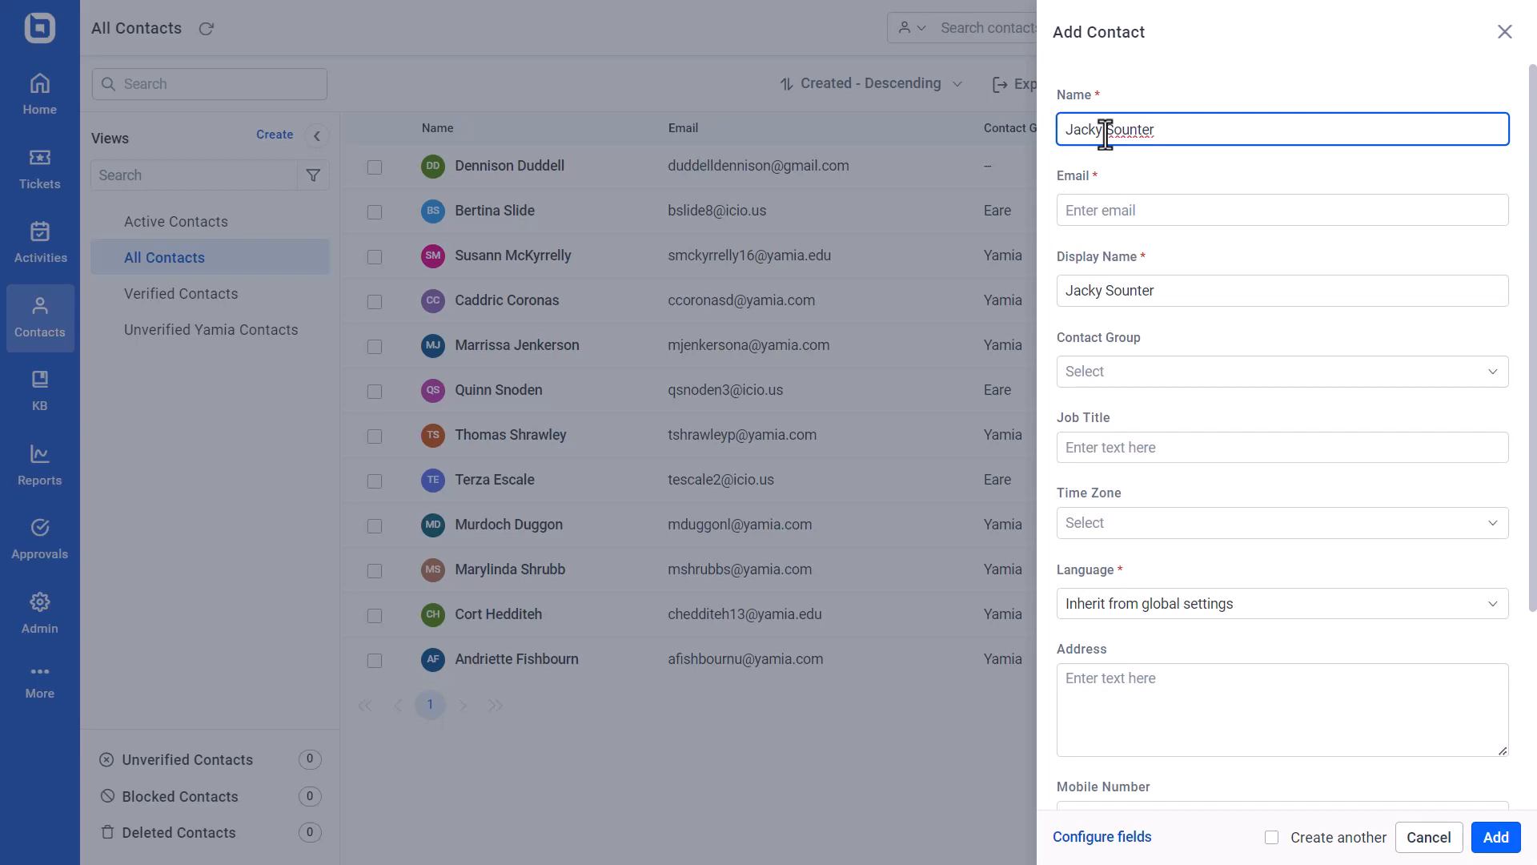
click(1094, 214)
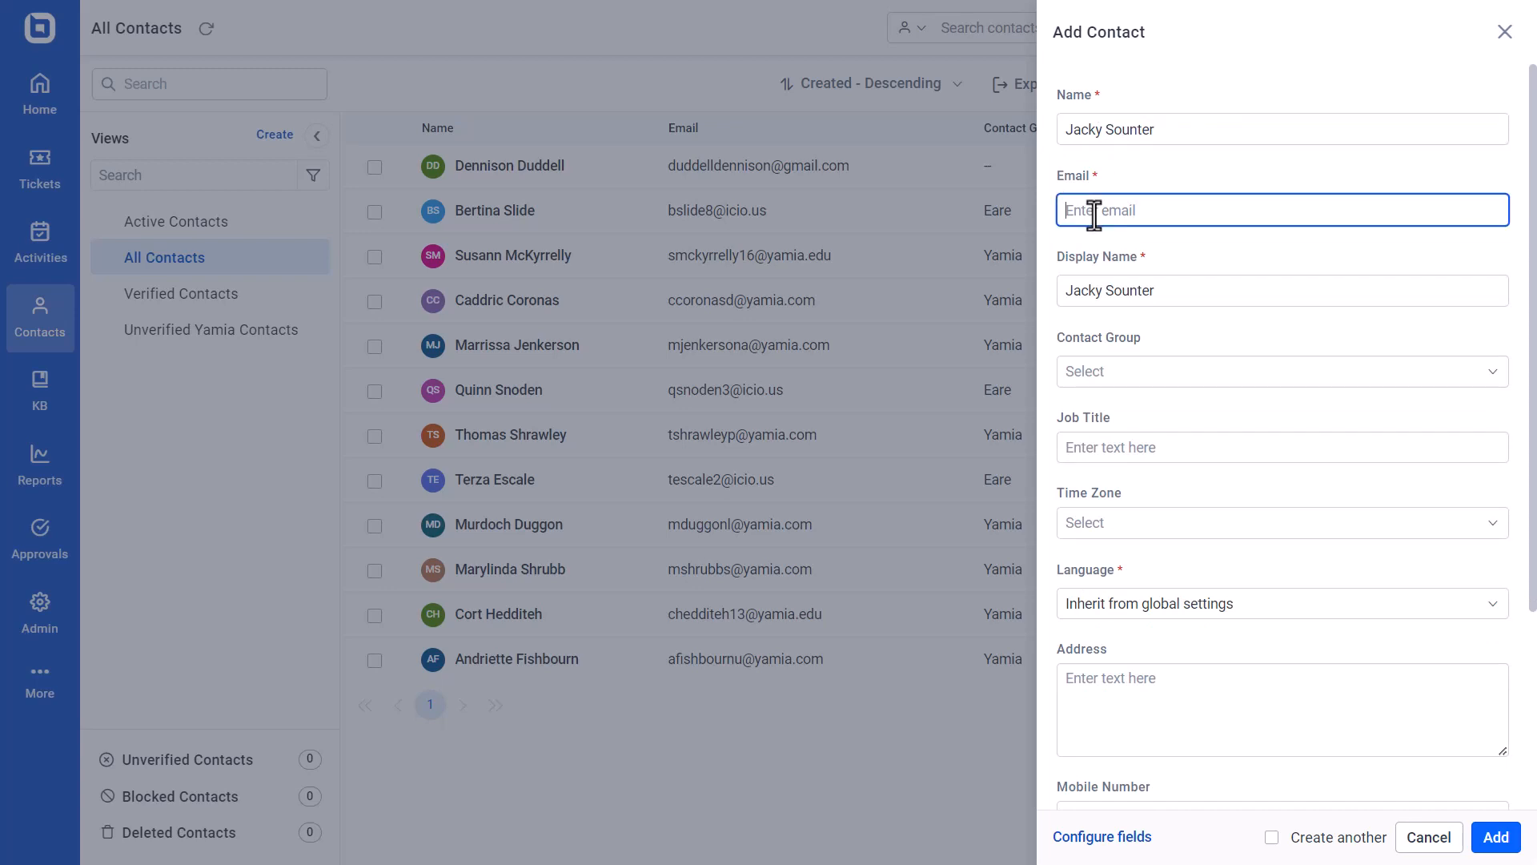
key(ctrl+v)
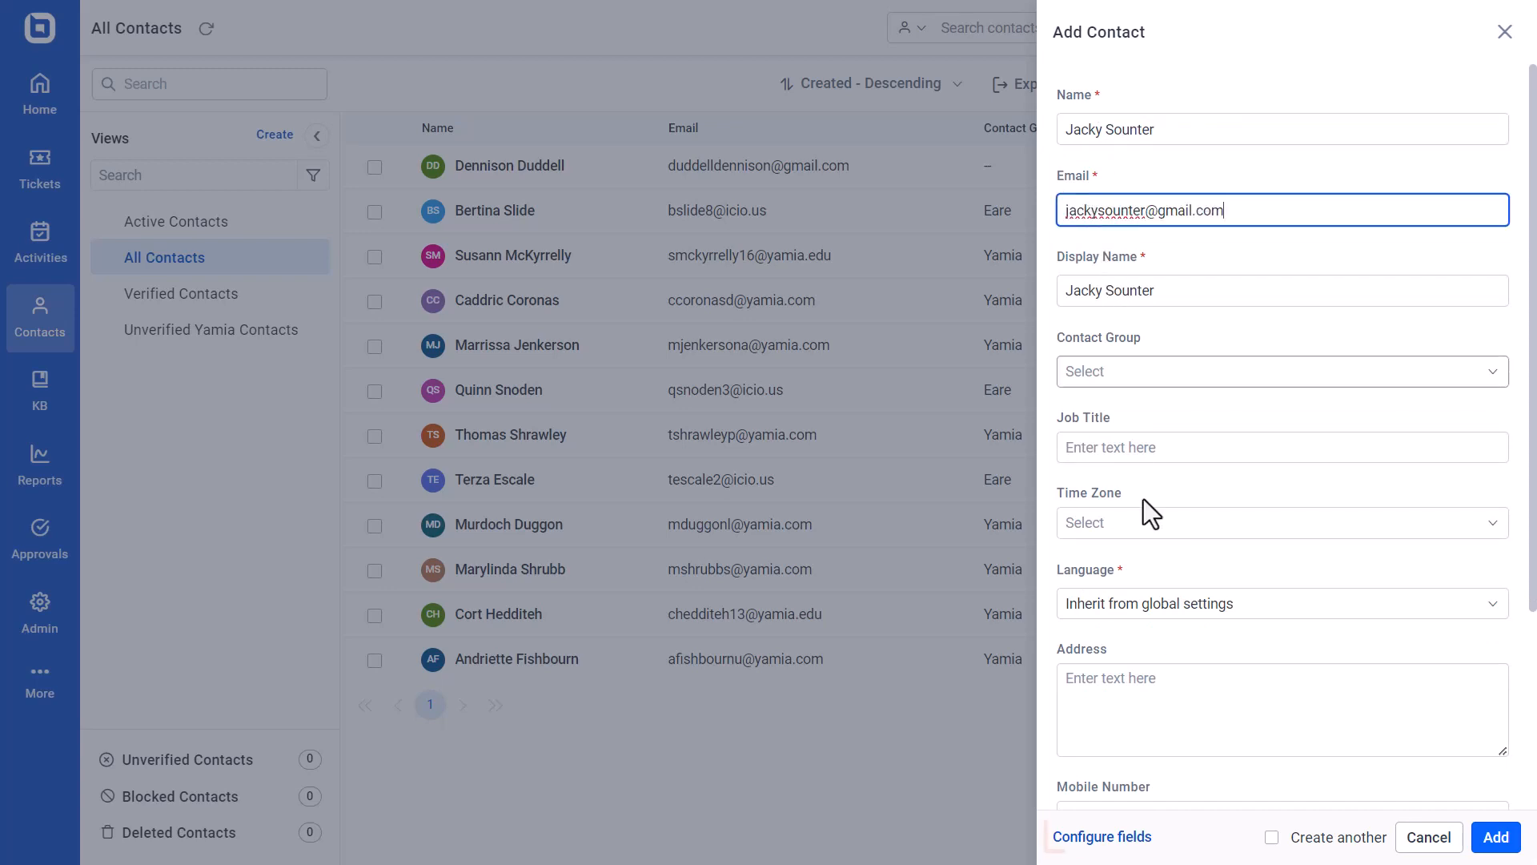
Open the contact field configuration and add the new contact
click(1103, 837)
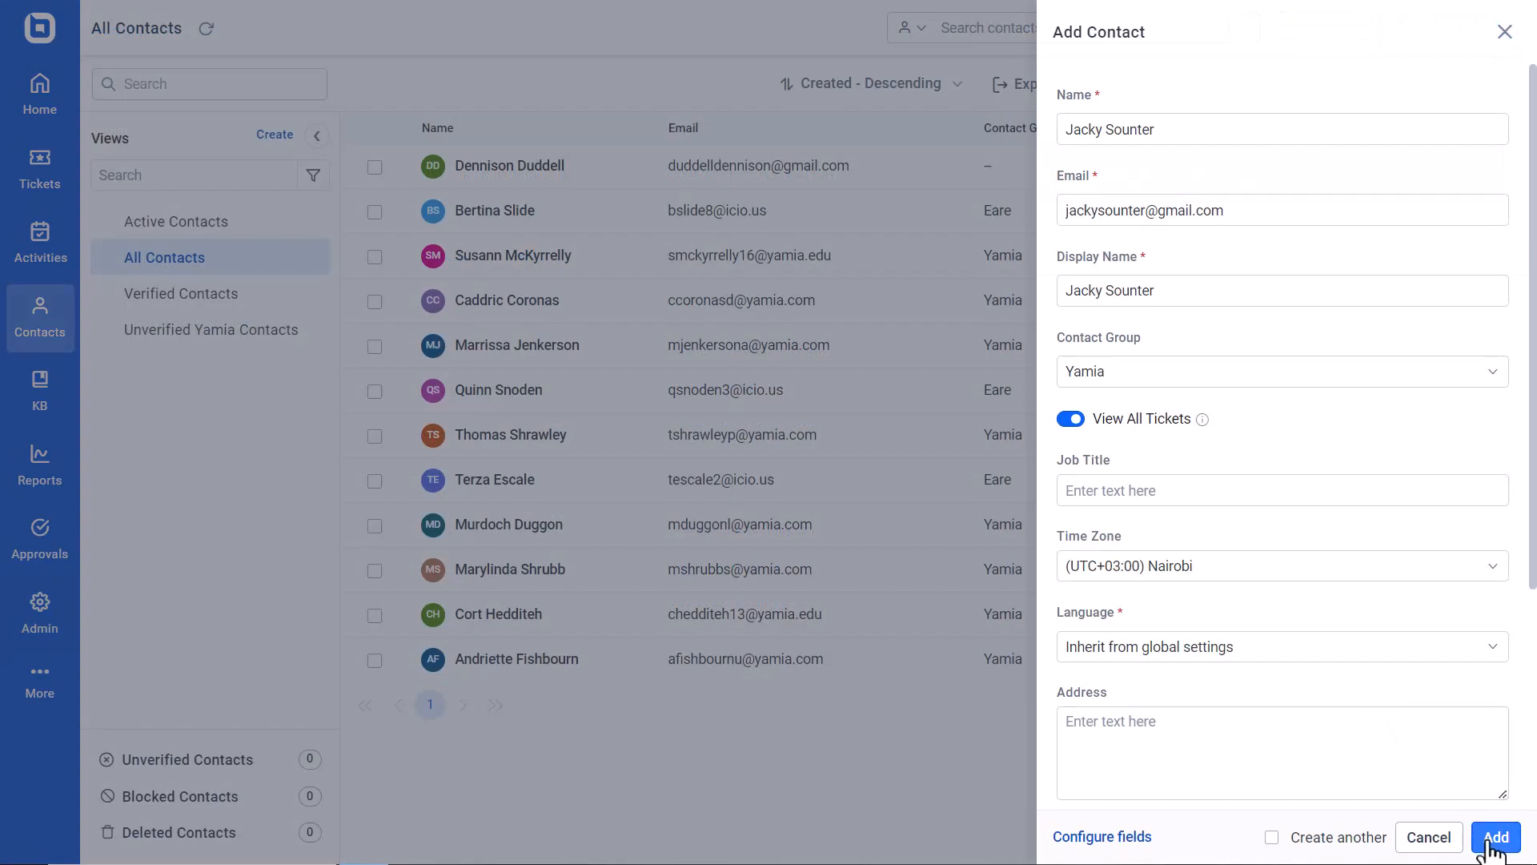
click(1494, 838)
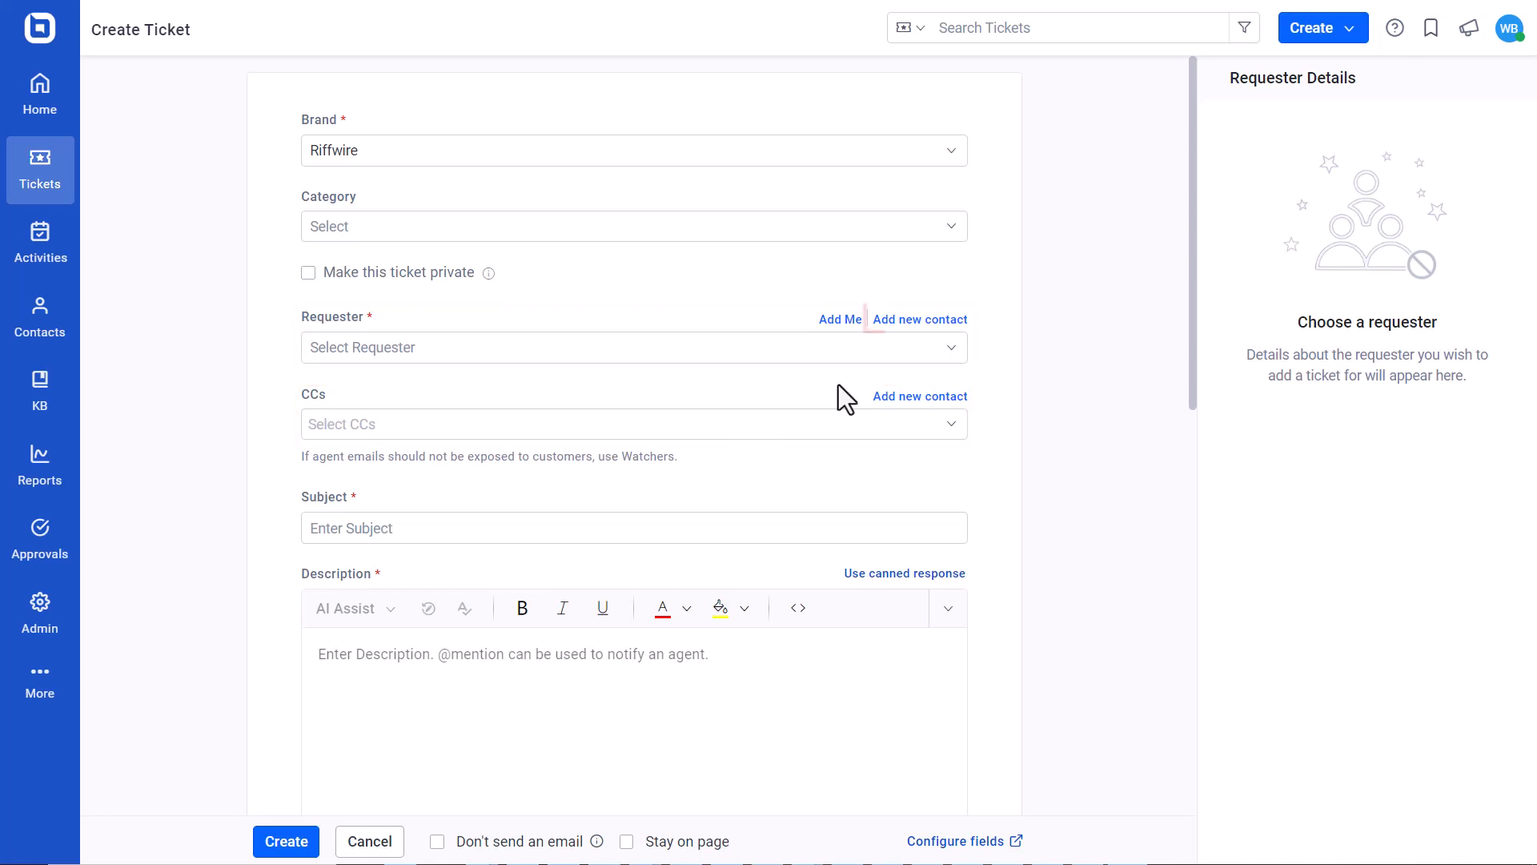
Start a new requester contact in the Create Ticket form and enter the contact's full name and email address
click(902, 321)
click(802, 416)
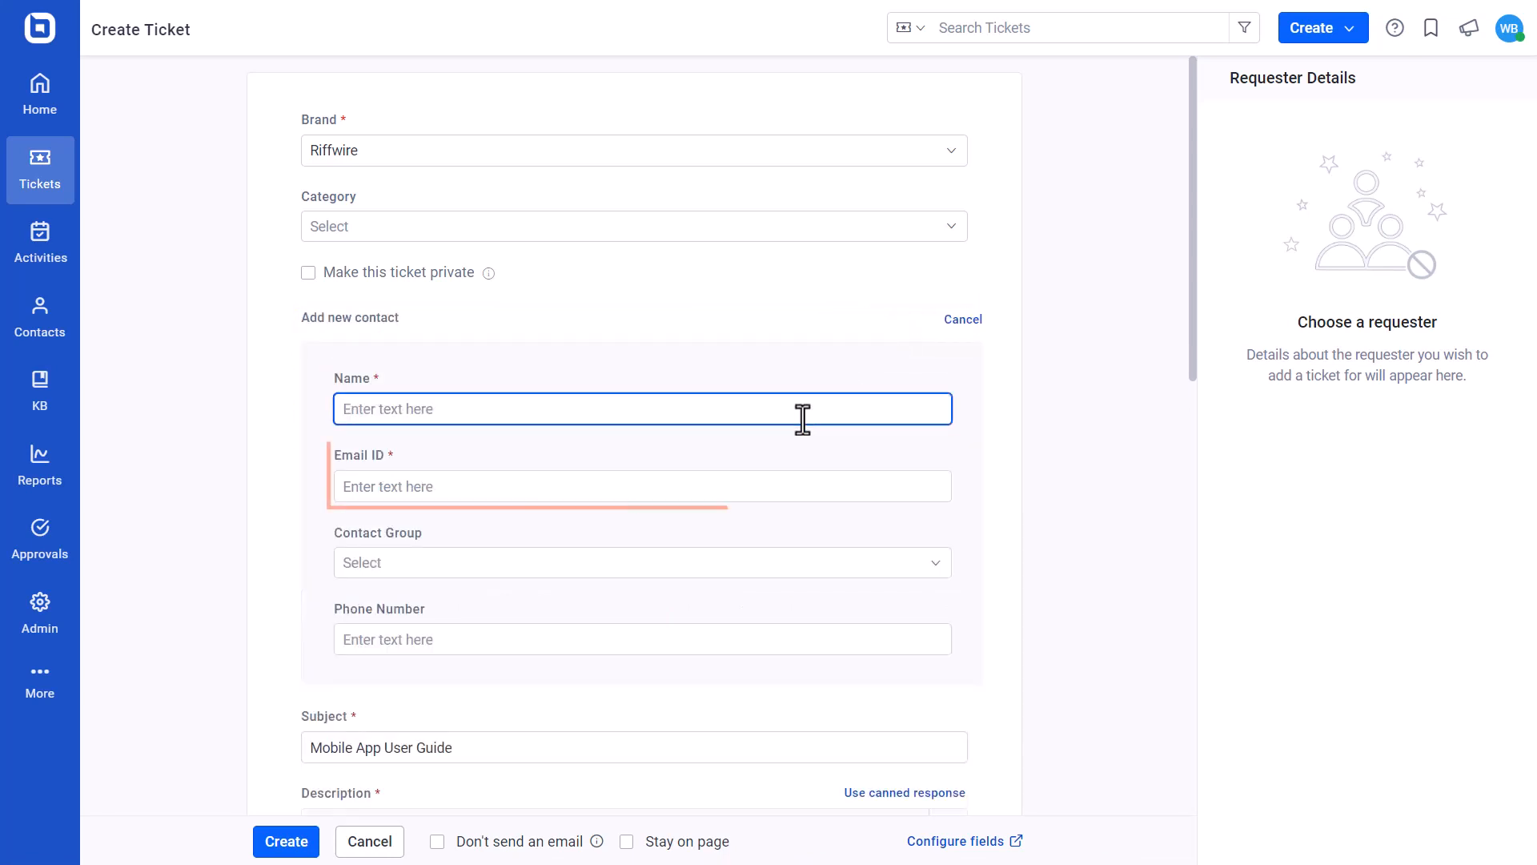
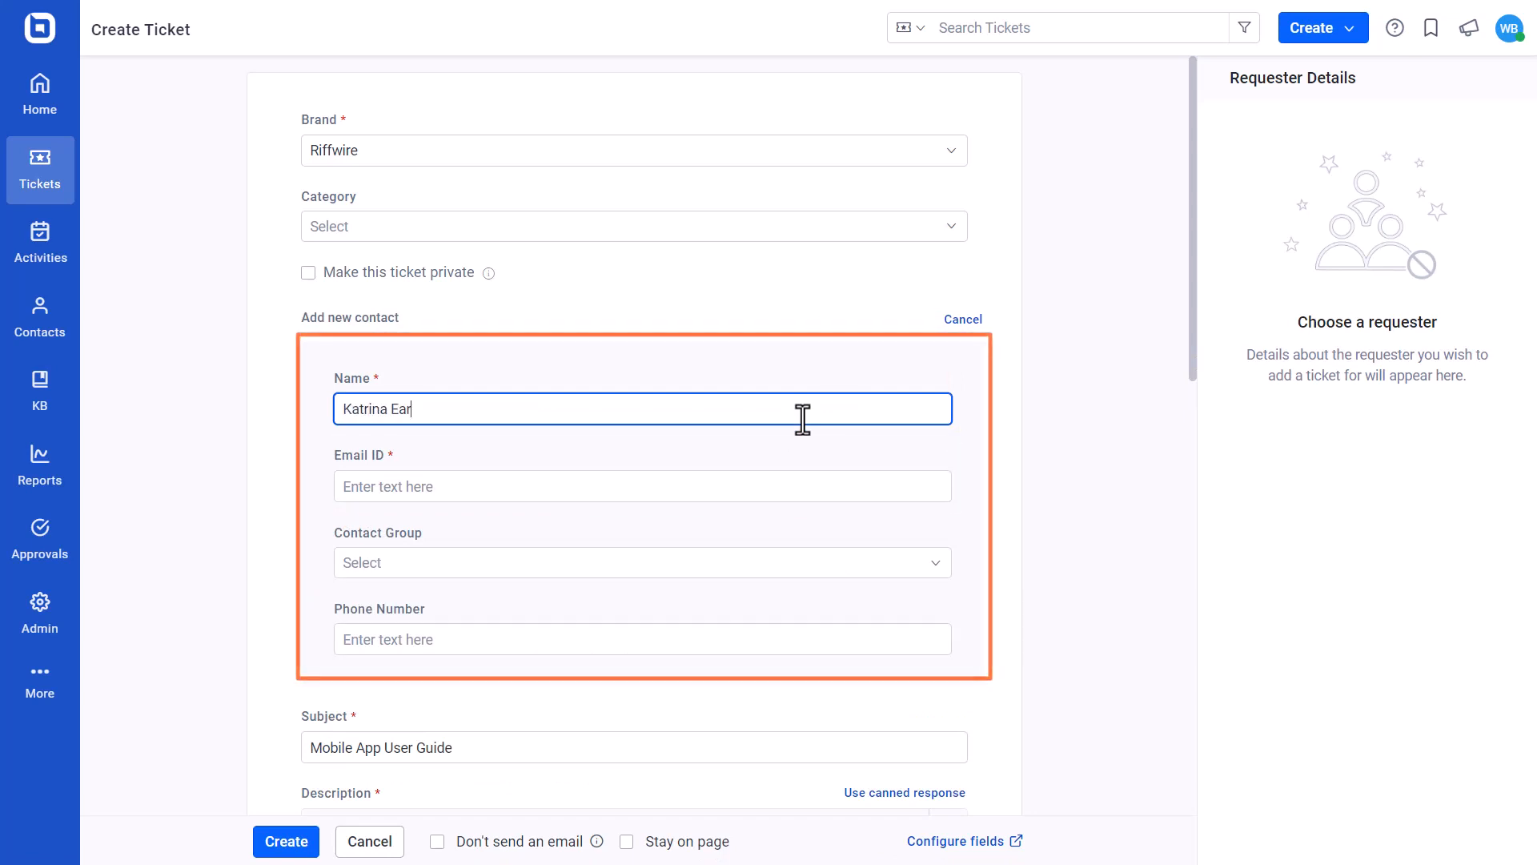
click(436, 484)
Assign the new requester to the Hyatt Group contact group and enter the contact's phone number
scroll(433, 481, down, 1)
click(437, 473)
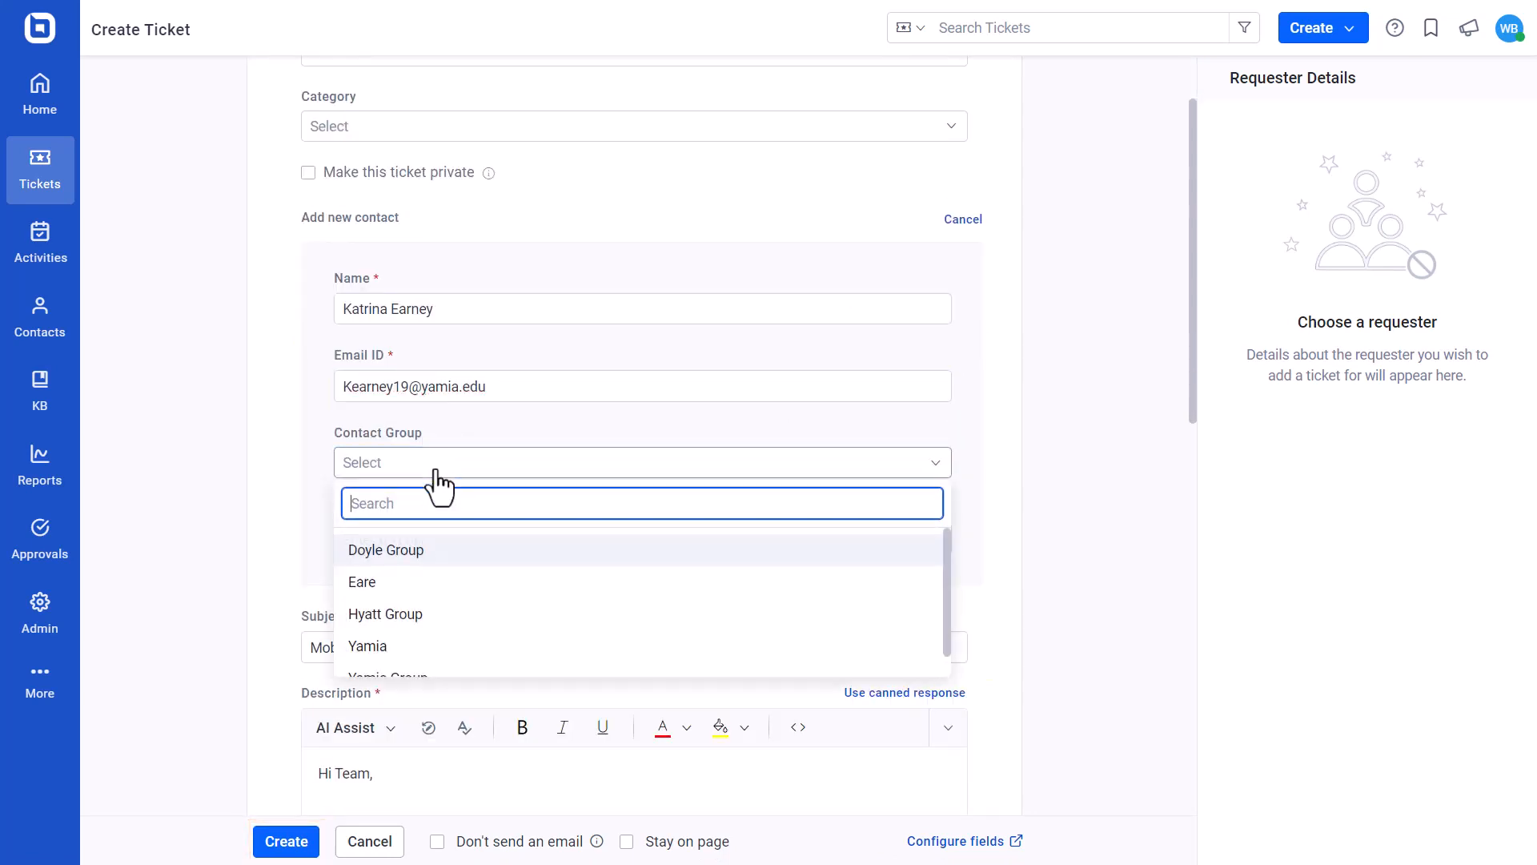
click(436, 615)
click(439, 539)
text(1278346)
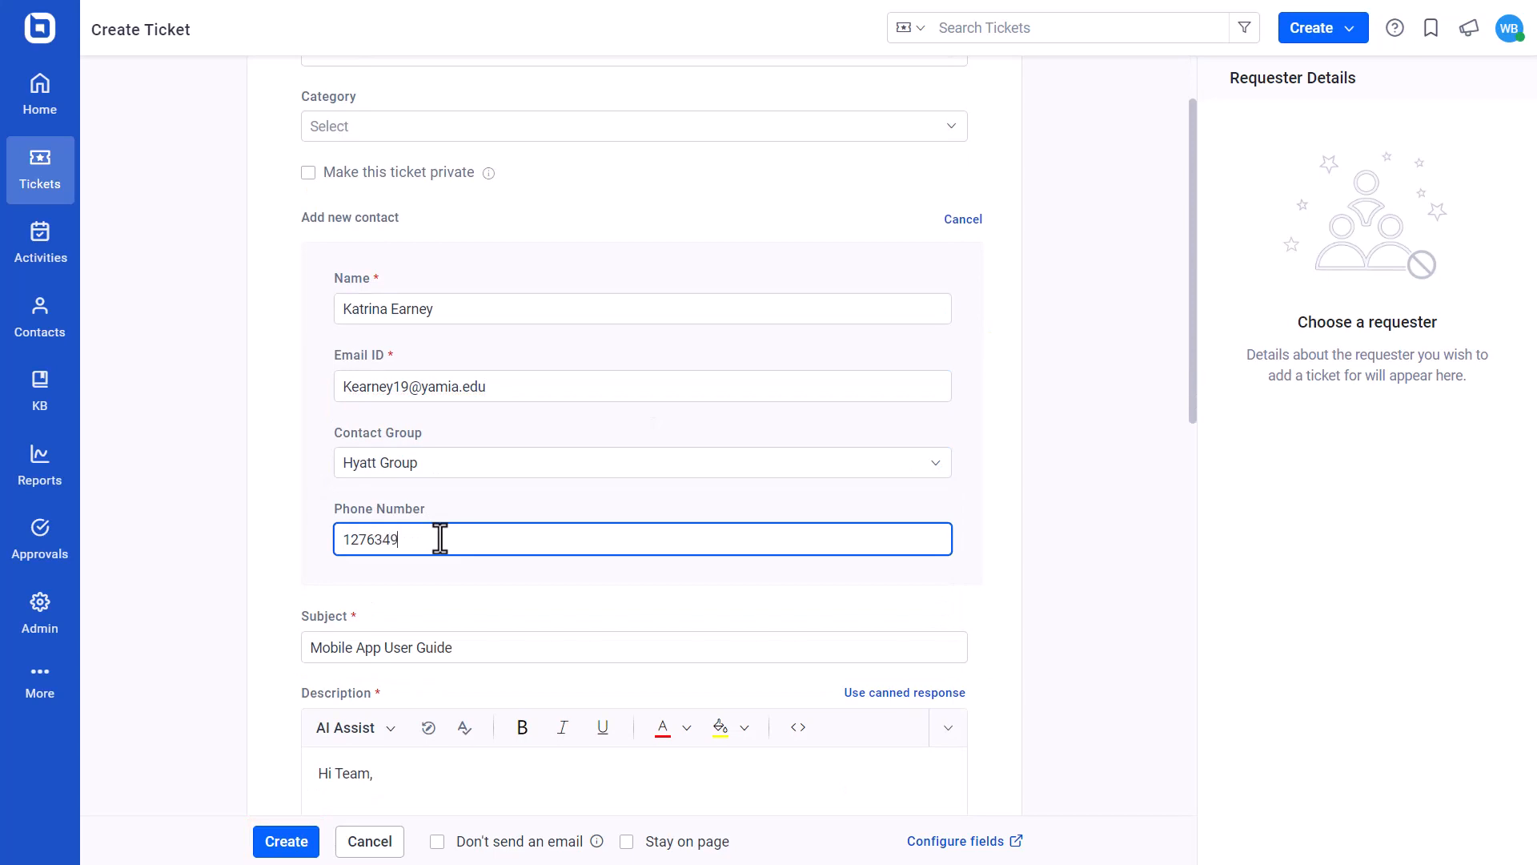
text(5)
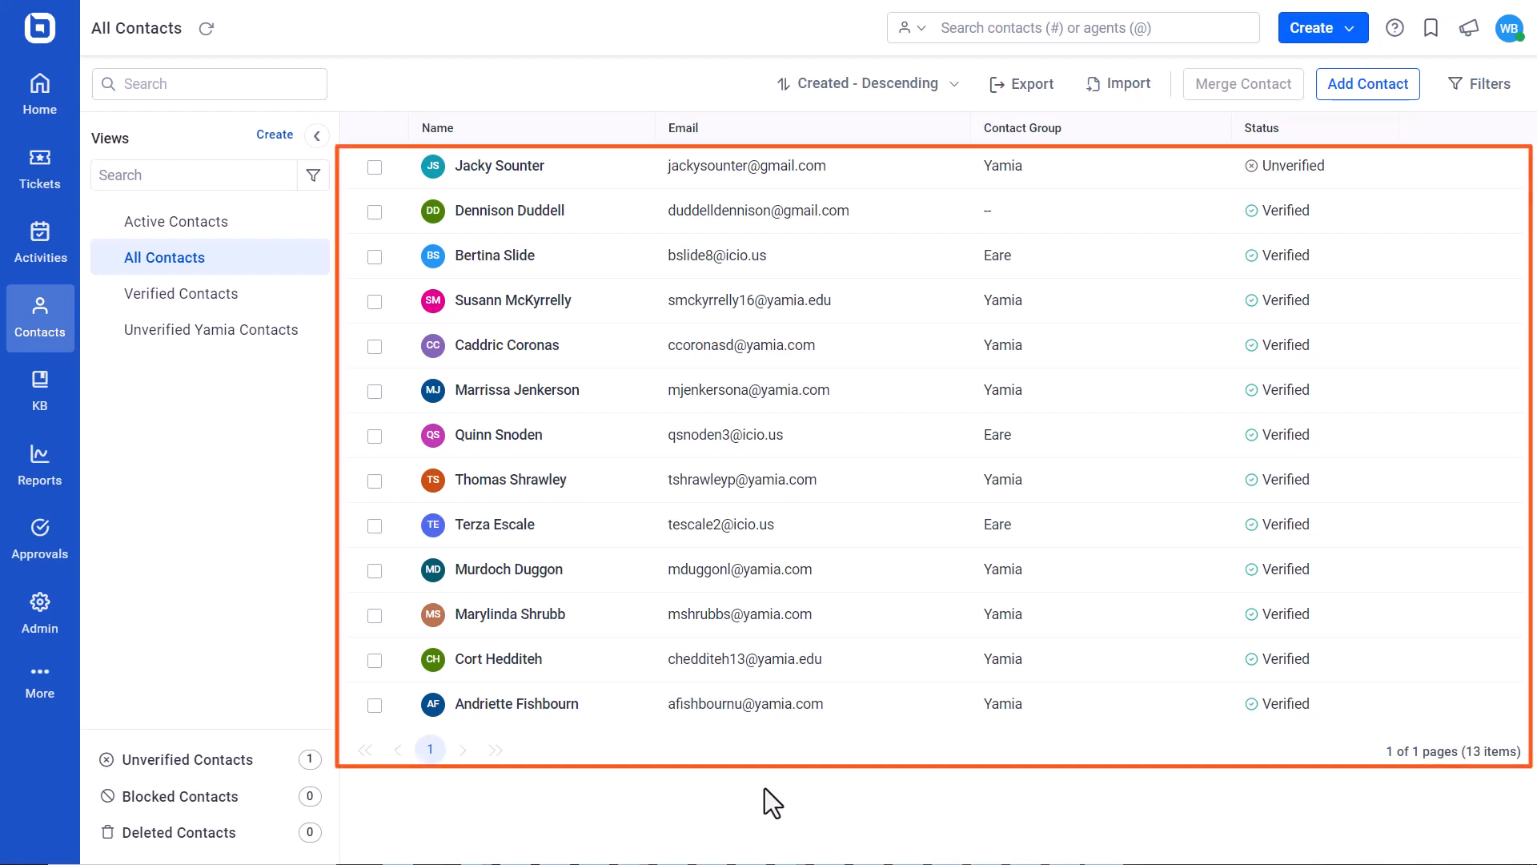
Edit the contact in the fifth row, setting the time zone to (UTC+08:00) Kuala Lumpur, Singapore and the language to English
mouse_move(1459, 343)
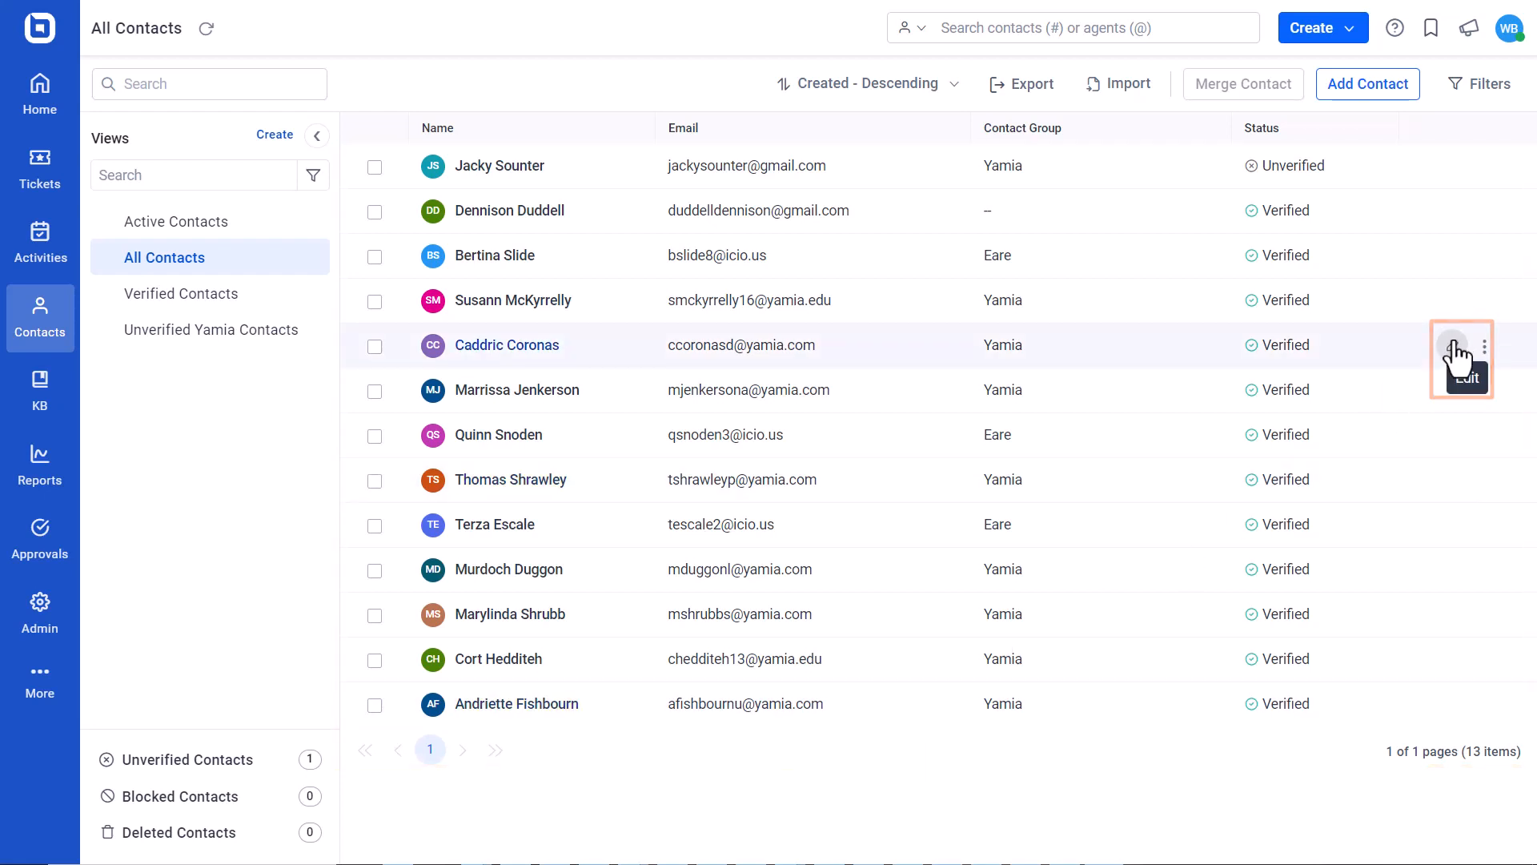
click(1453, 346)
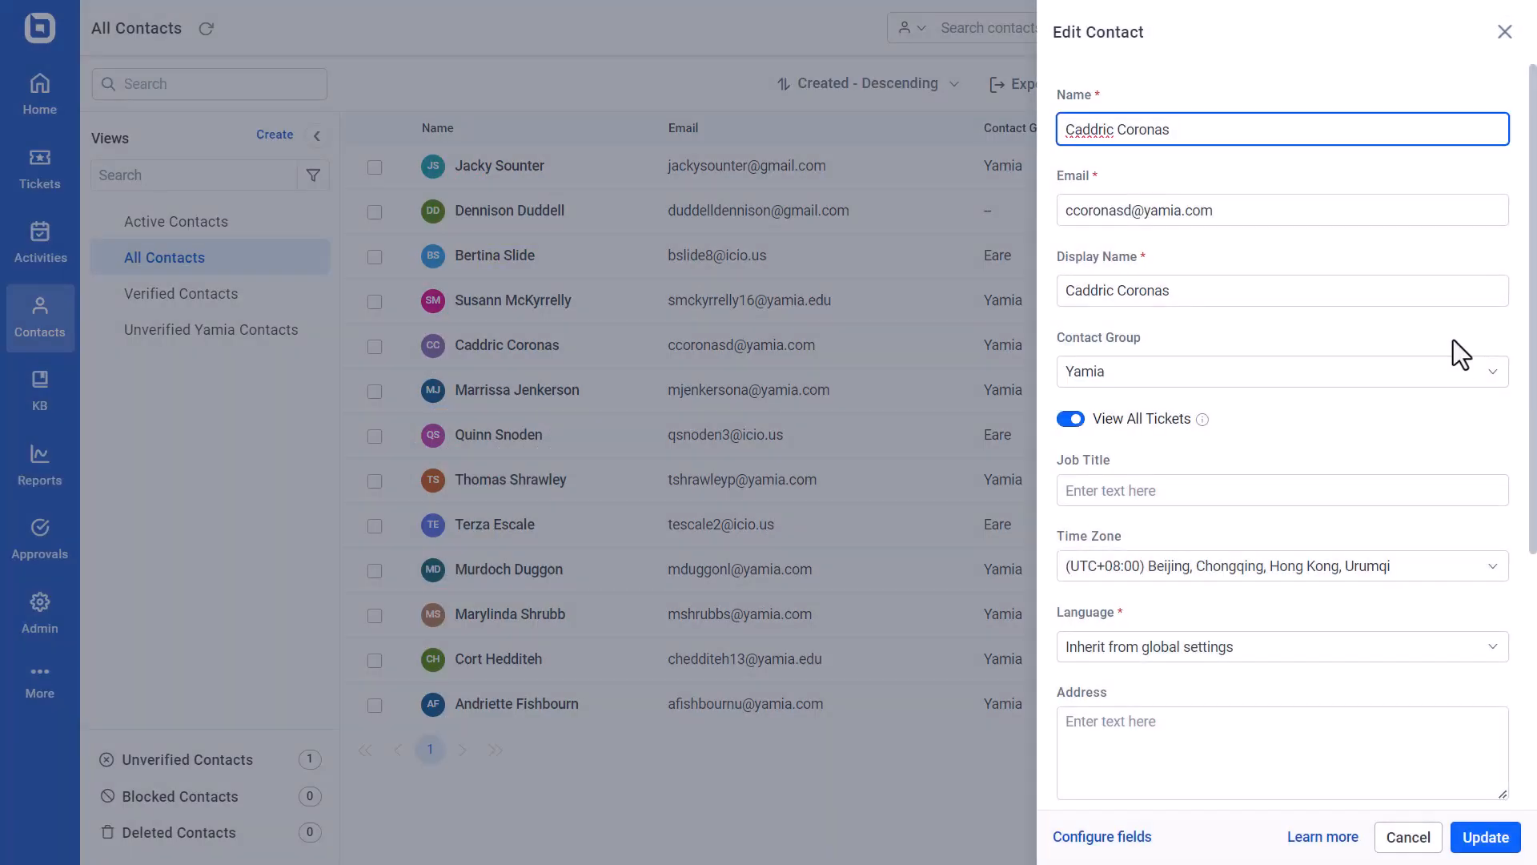
scroll(1454, 345, down, 4)
scroll(1440, 371, down, 2)
click(1430, 257)
click(1412, 373)
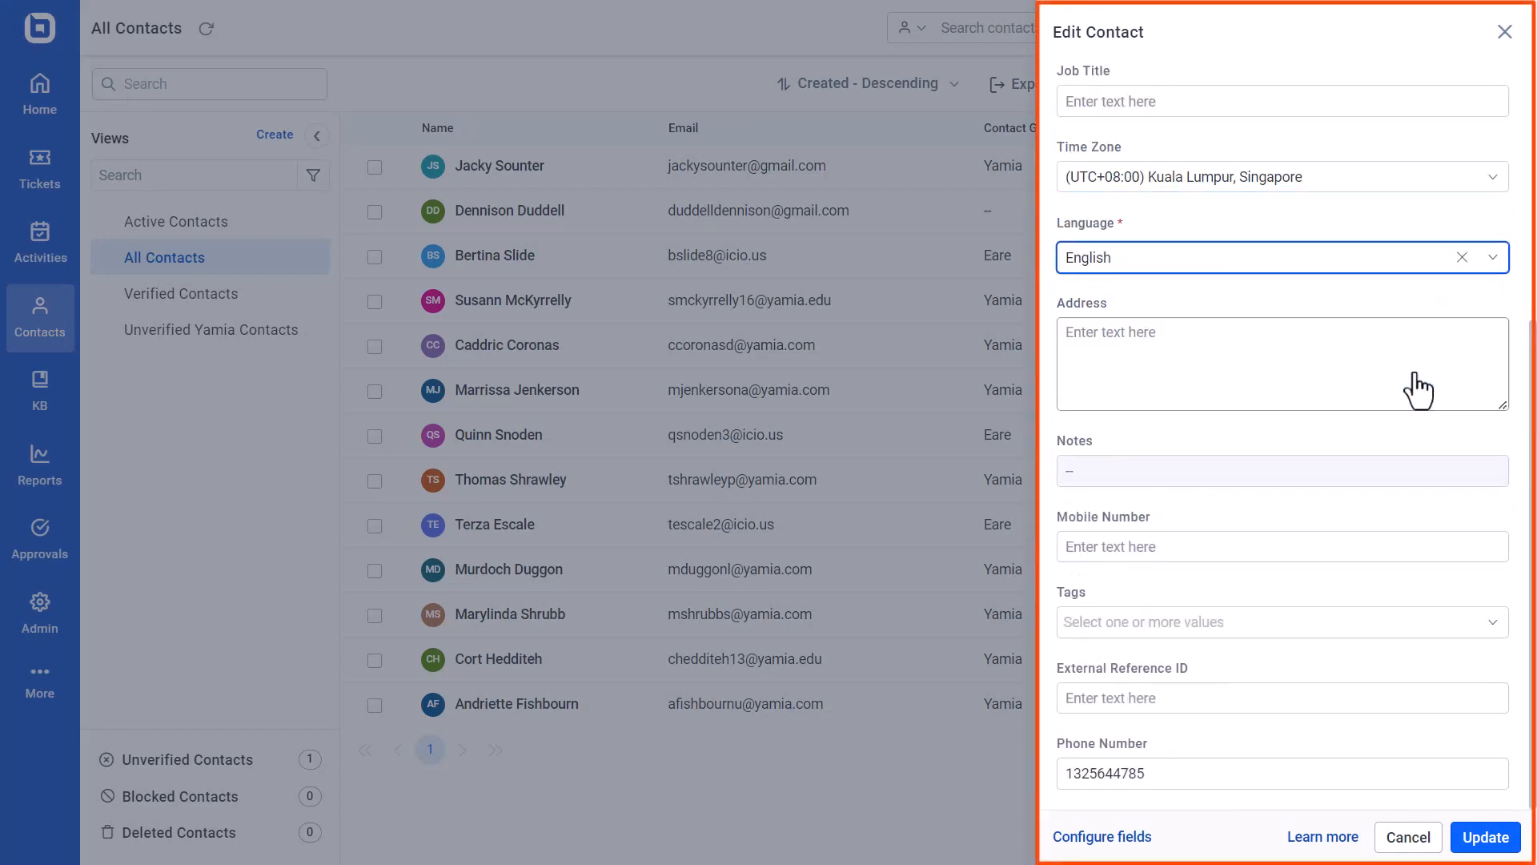
Enter the contact's mobile number in the Edit Contact form
click(1399, 548)
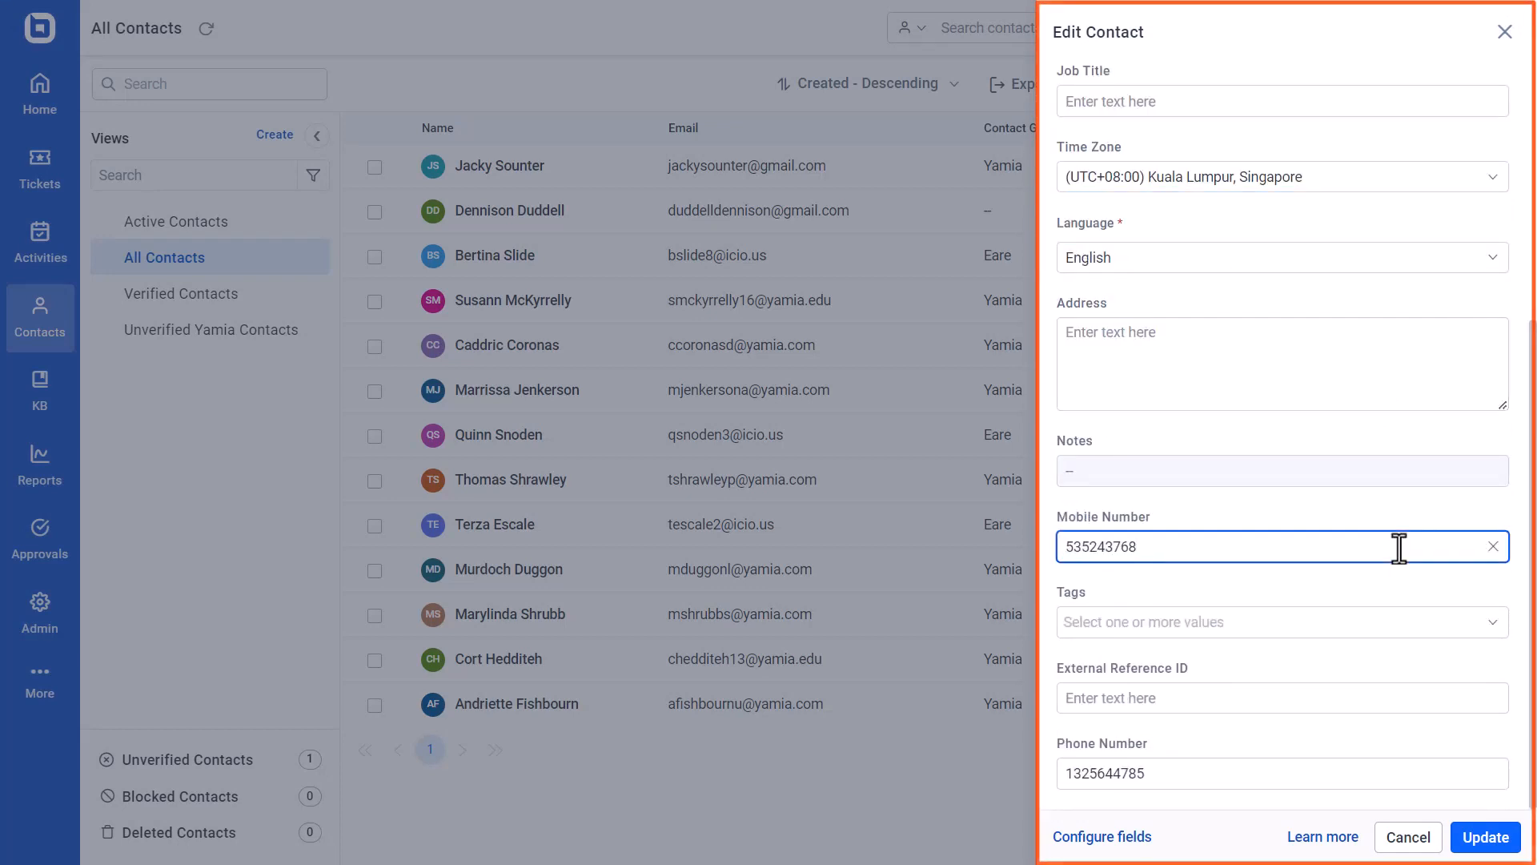
Add the accounts-verified tag to the contact and save the contact's changes
click(1400, 625)
click(1389, 669)
click(1386, 696)
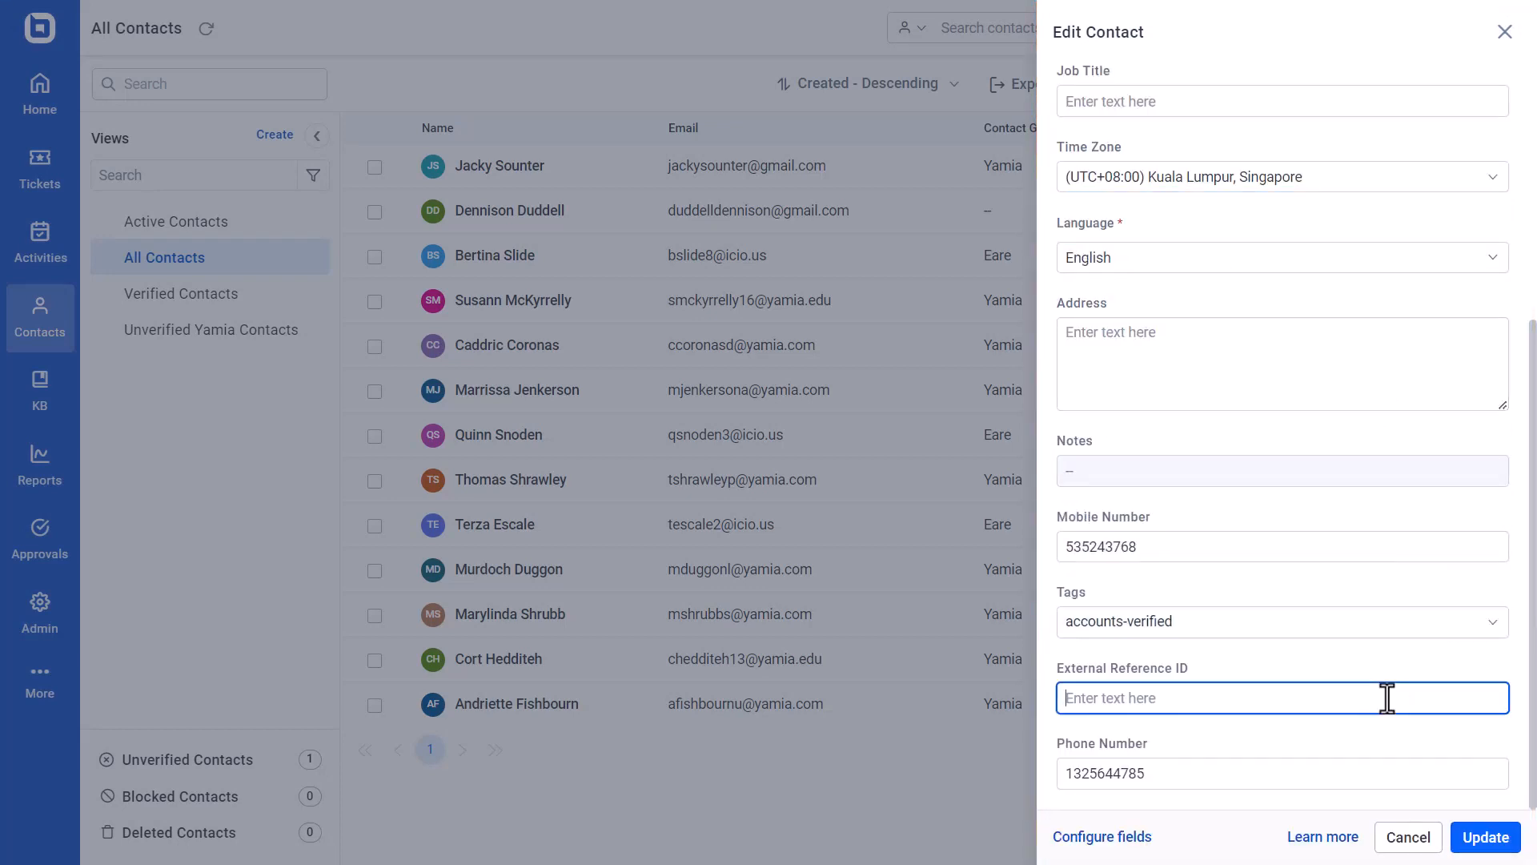
click(1378, 632)
click(1380, 664)
click(1479, 837)
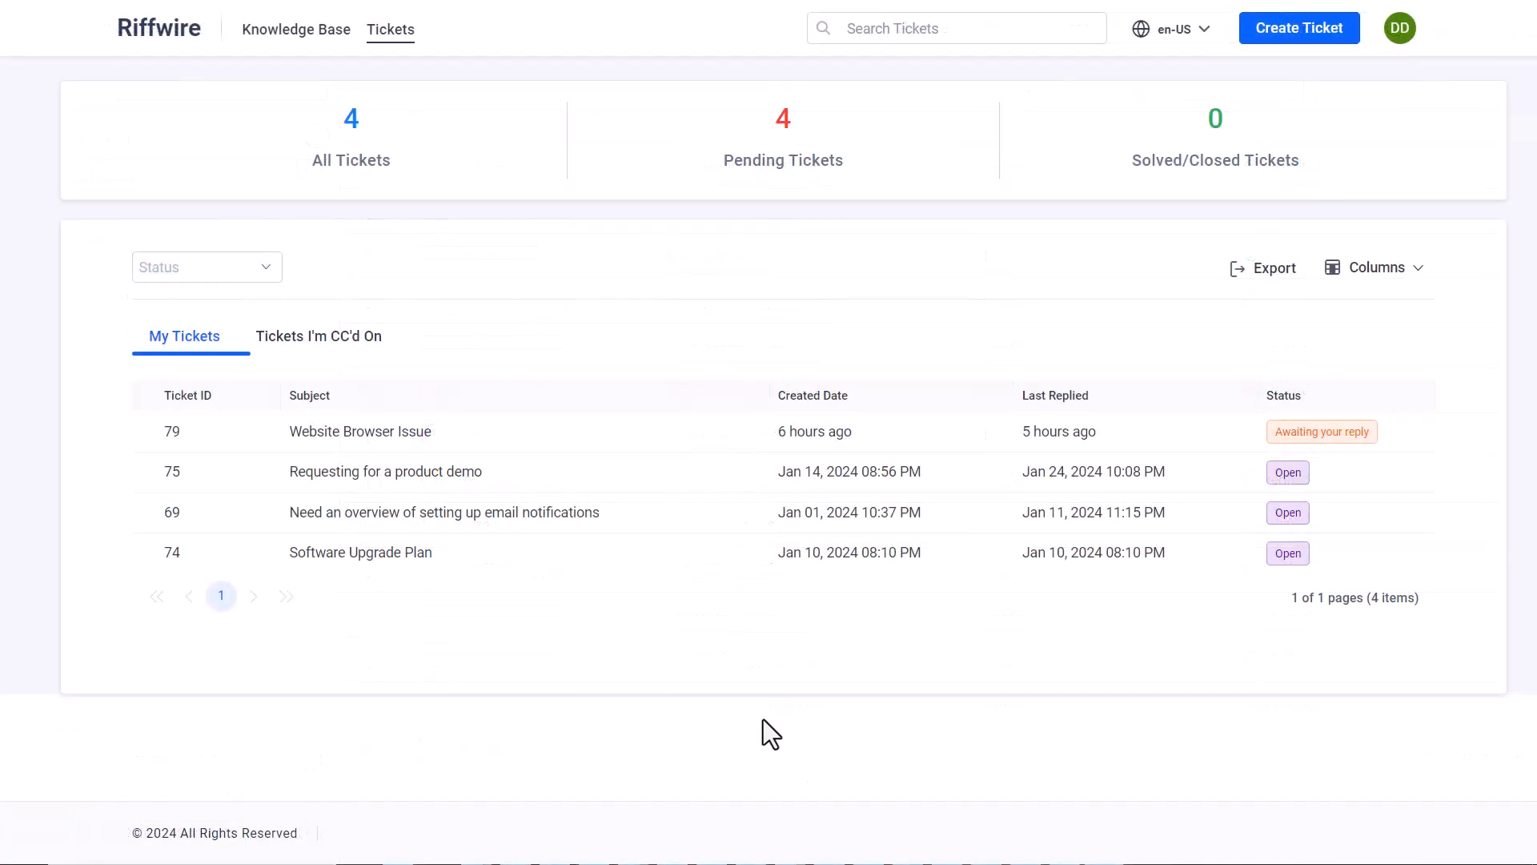
Open the signed-in customer's profile in the Riffwire customer portal and enter the mobile number
click(1400, 32)
click(1247, 156)
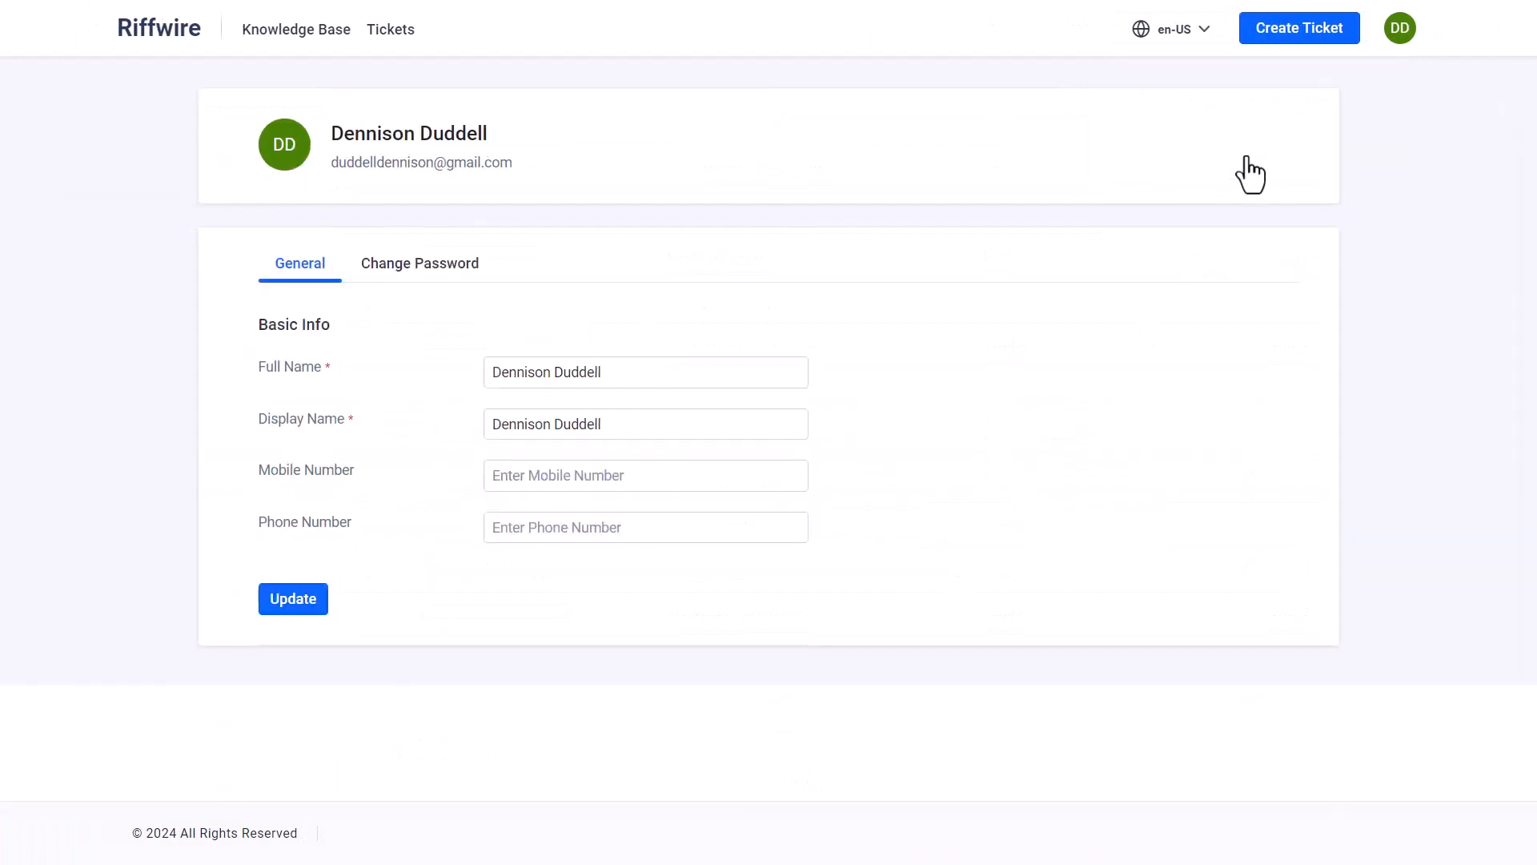
click(704, 484)
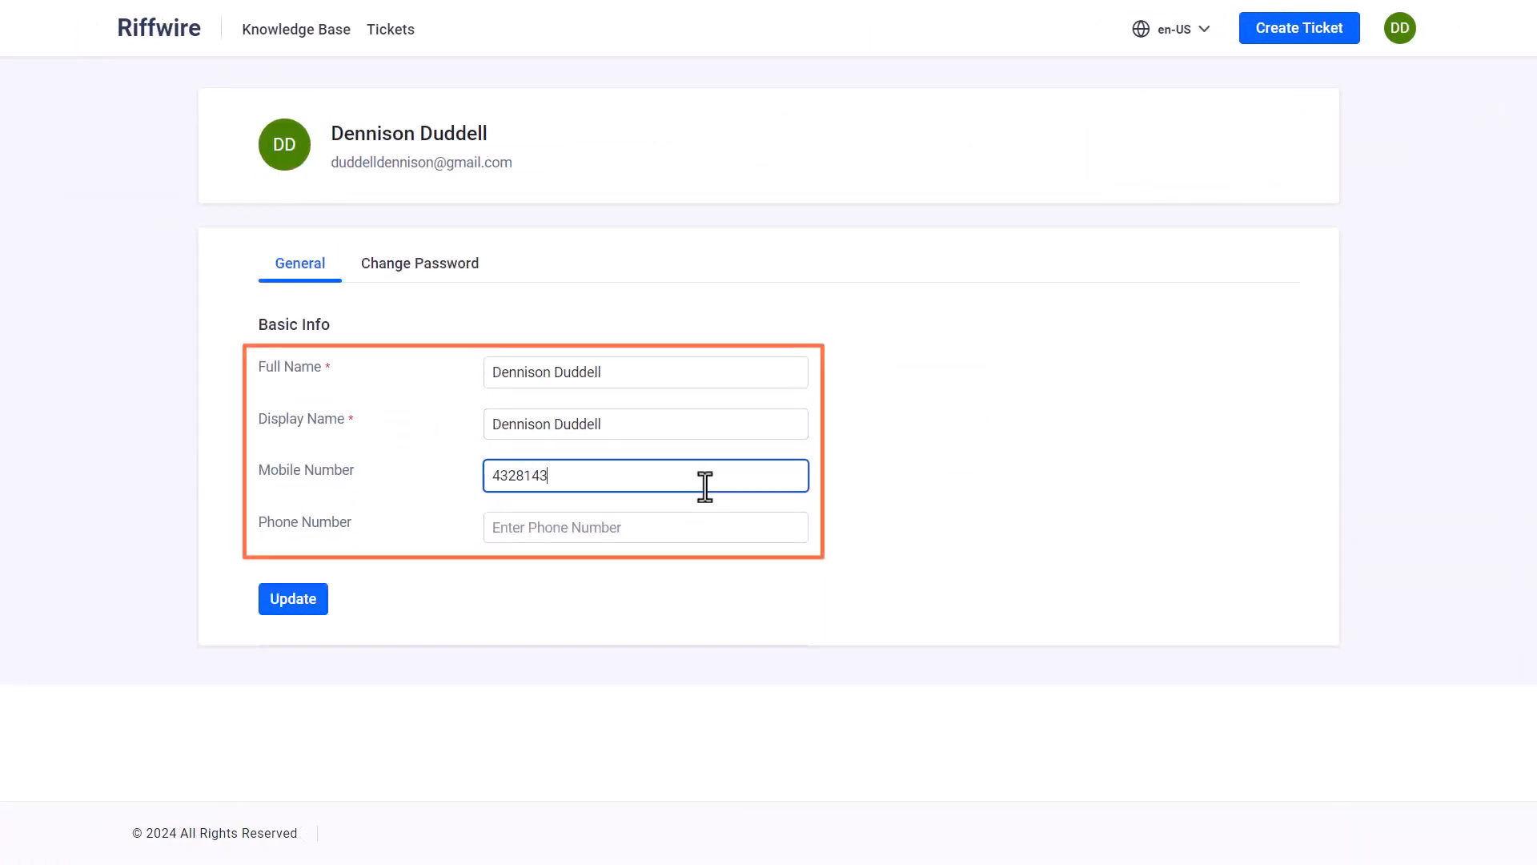
Enter the customer's phone number in the profile's basic info and save the profile
click(696, 527)
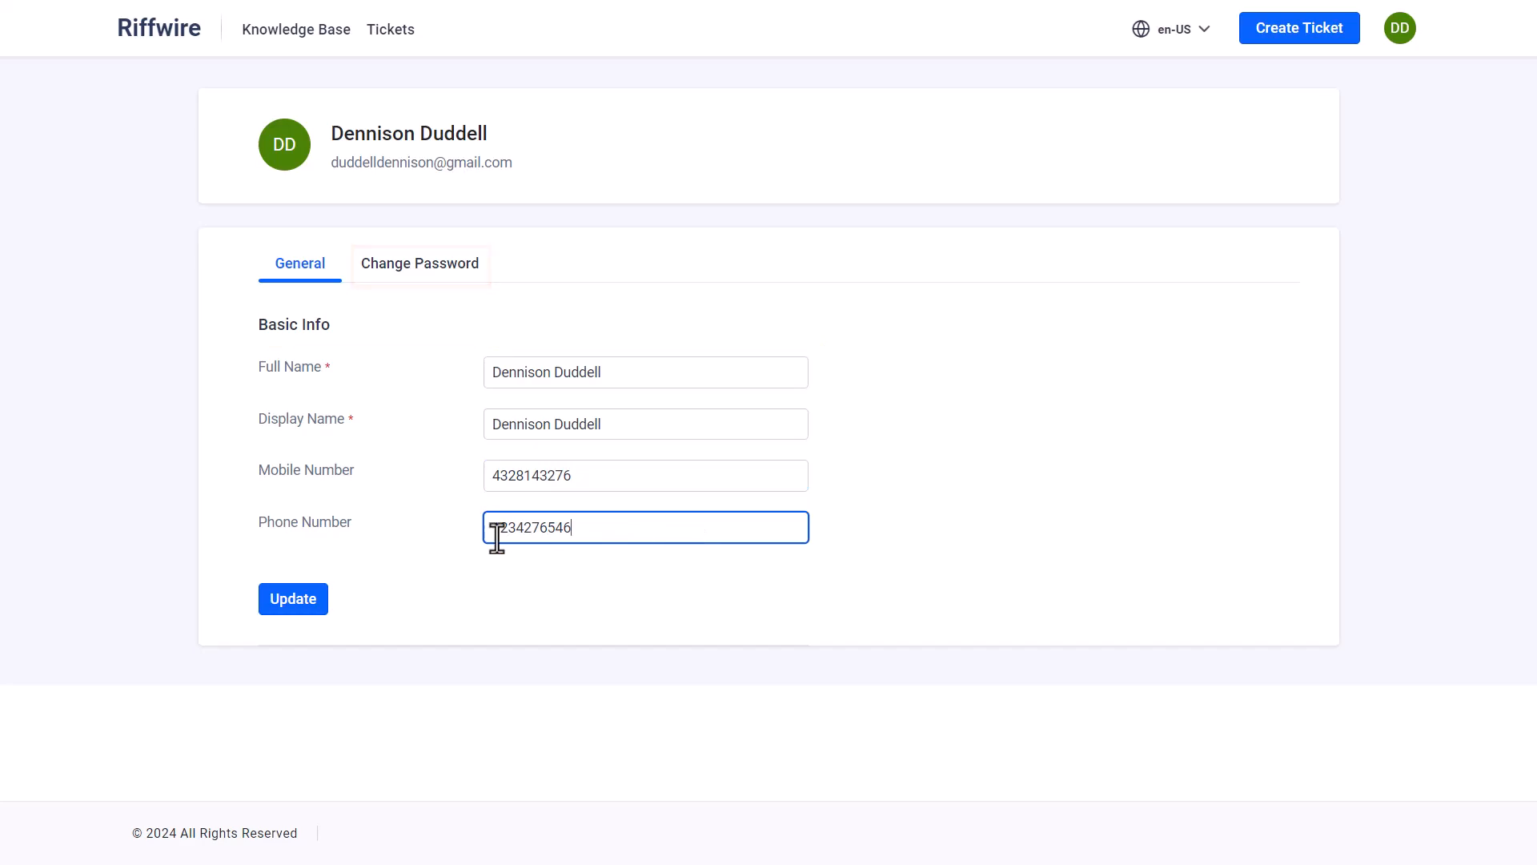
click(304, 602)
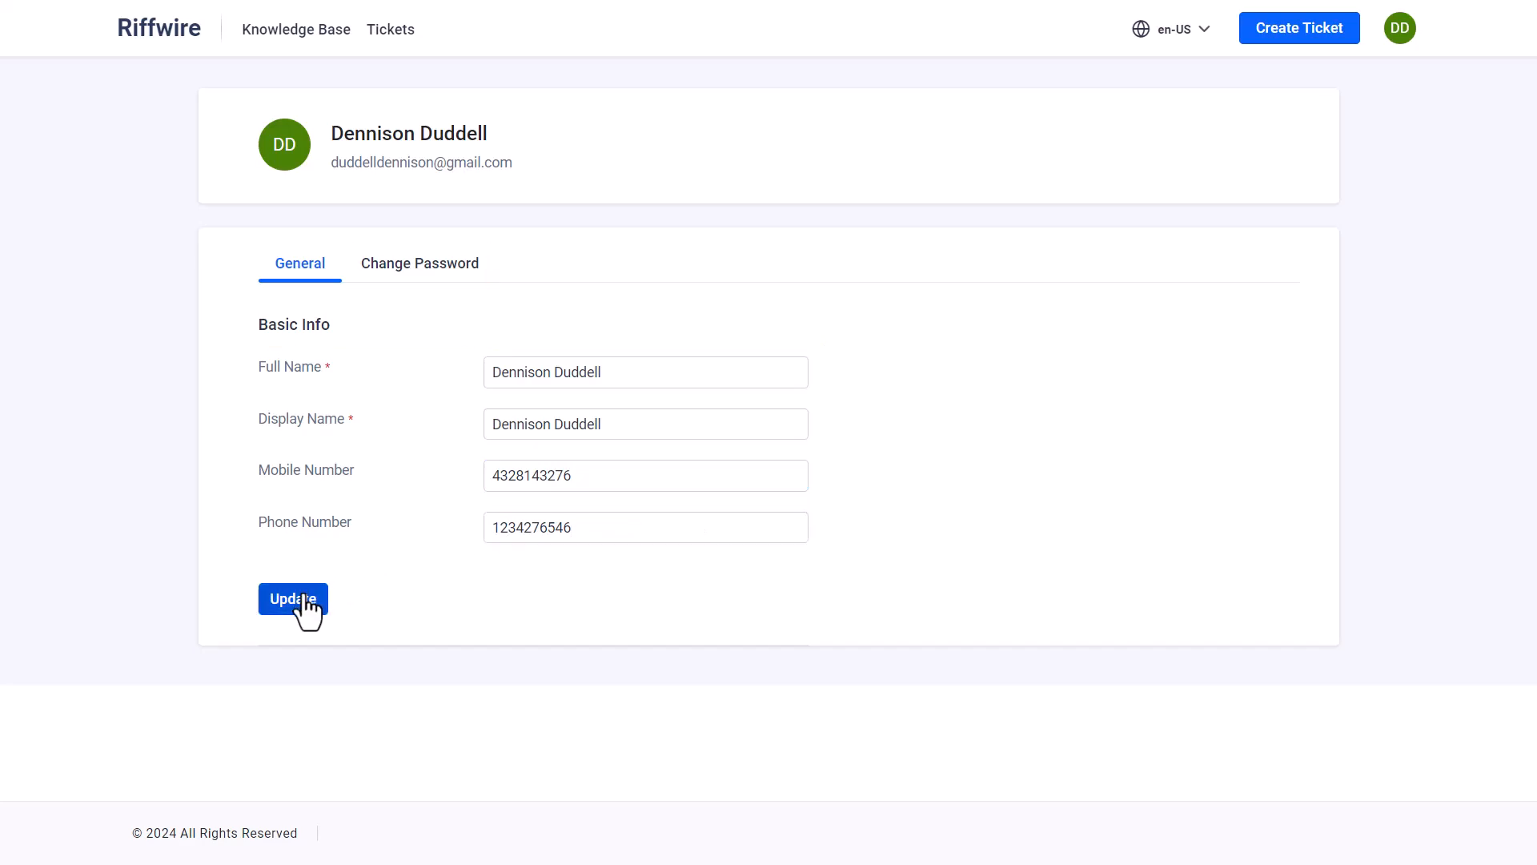